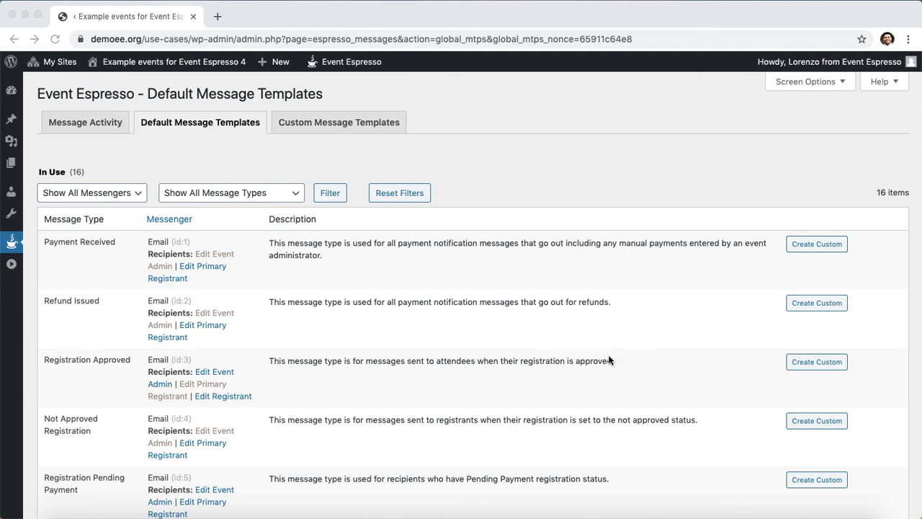
# Step: Create a custom Email Registration Approved template from the Default Message Templates list
pyautogui.click(863, 358)
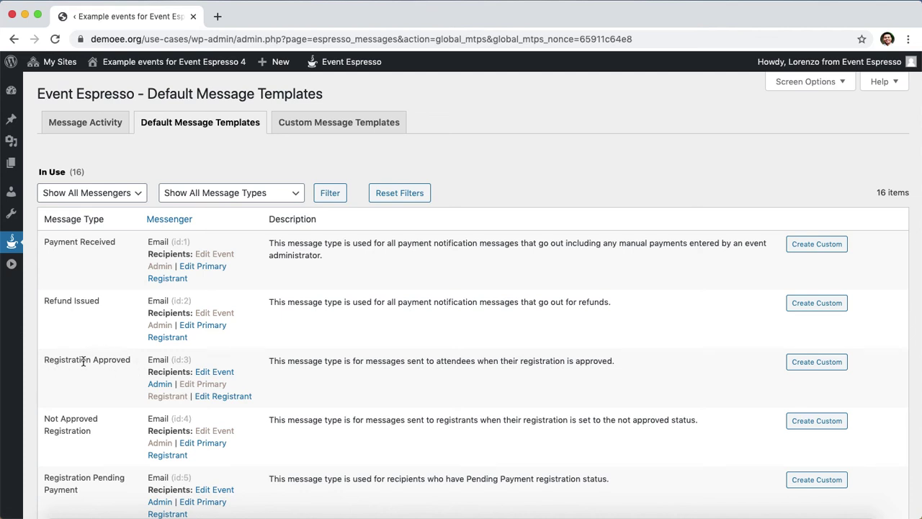
pyautogui.click(834, 366)
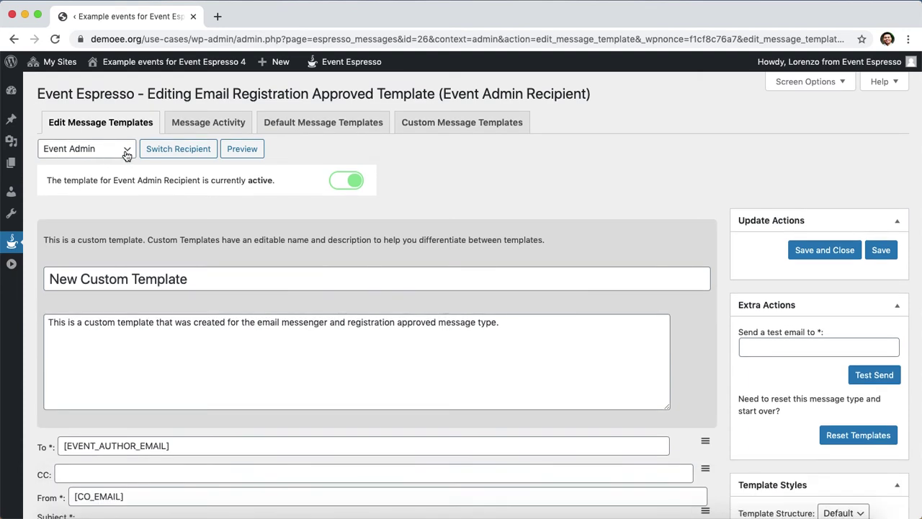
# Step: Load the Registrant recipient version of the custom Registration Approved template
pyautogui.click(124, 151)
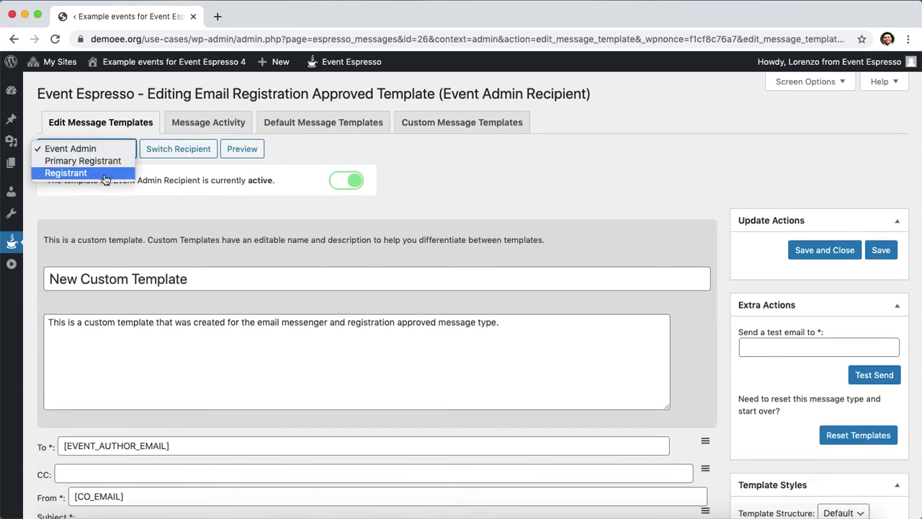
pyautogui.click(105, 174)
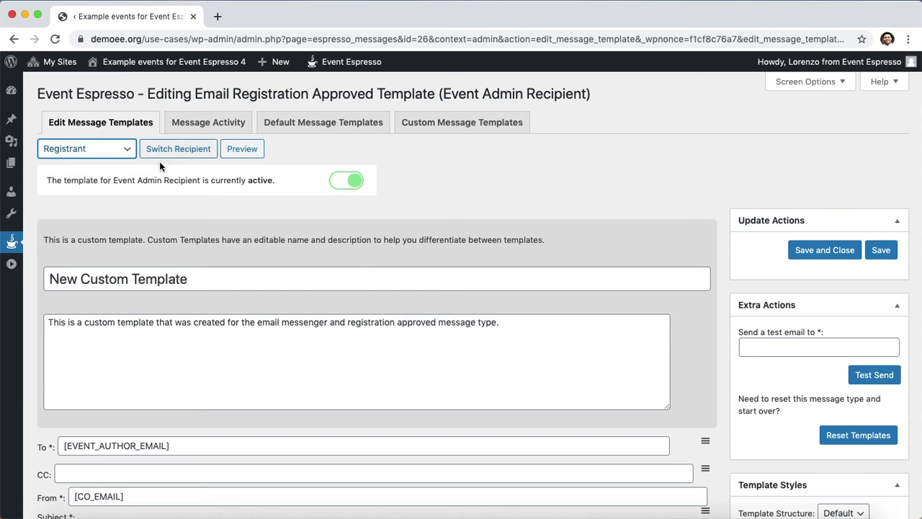
pyautogui.click(180, 150)
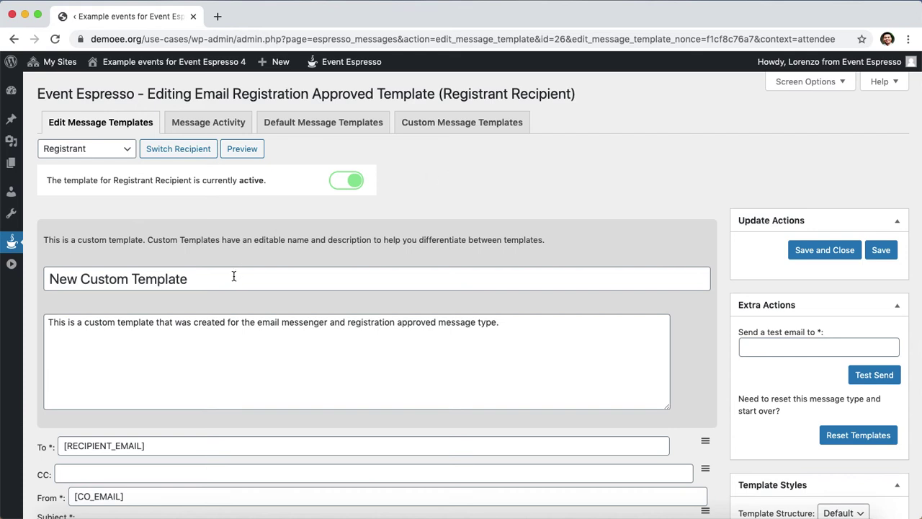
# Step: Rename the template to 'Virtual events' and scroll down to the [EVENT_LIST] block
pyautogui.moveTo(233, 276); pyautogui.dragTo(83, 255)
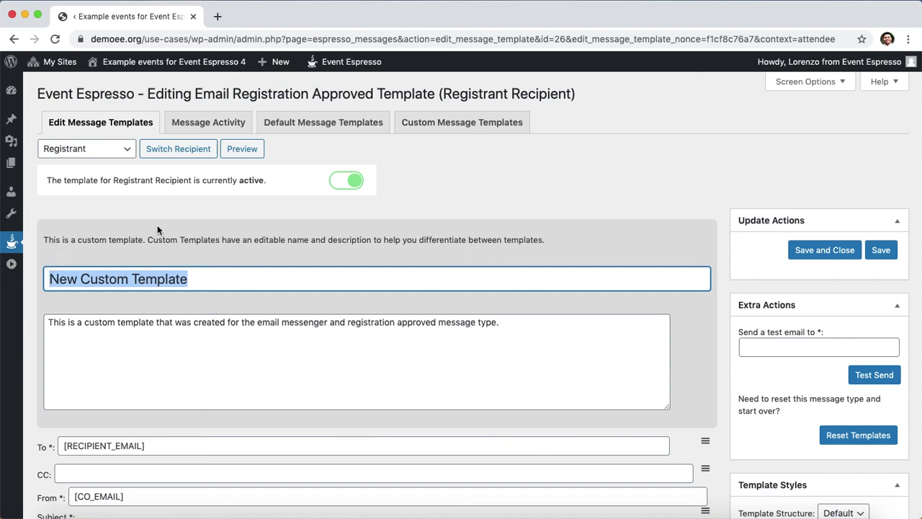
pyautogui.write('Vi')
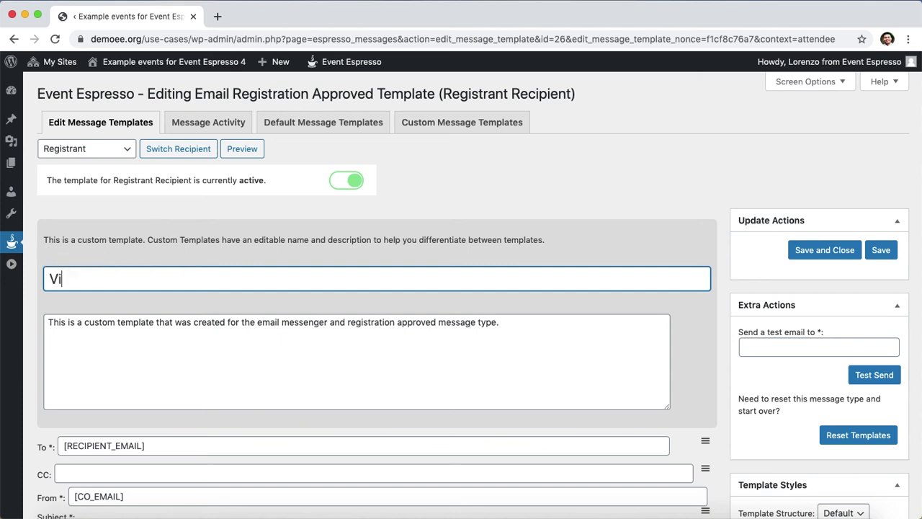
pyautogui.write('rtual events')
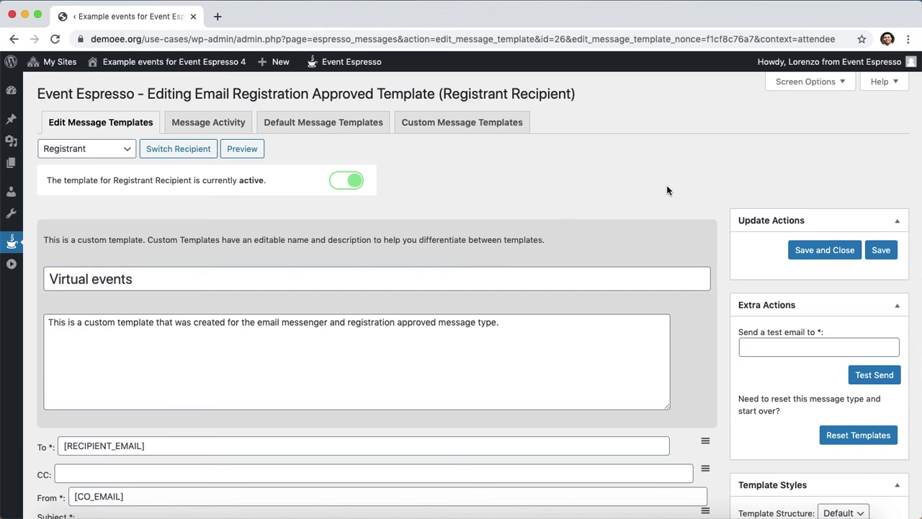
pyautogui.scroll(-5, 664, 188)
pyautogui.scroll(-10, 664, 190)
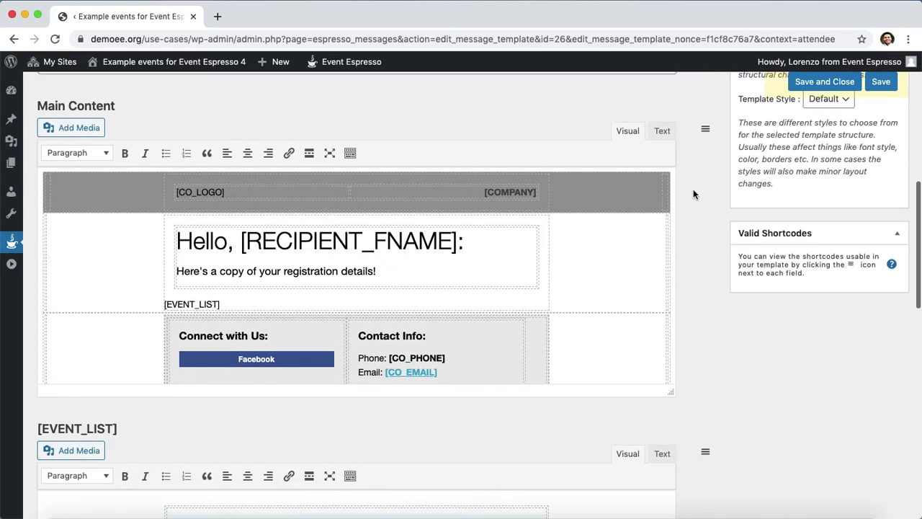
pyautogui.scroll(-5, 692, 191)
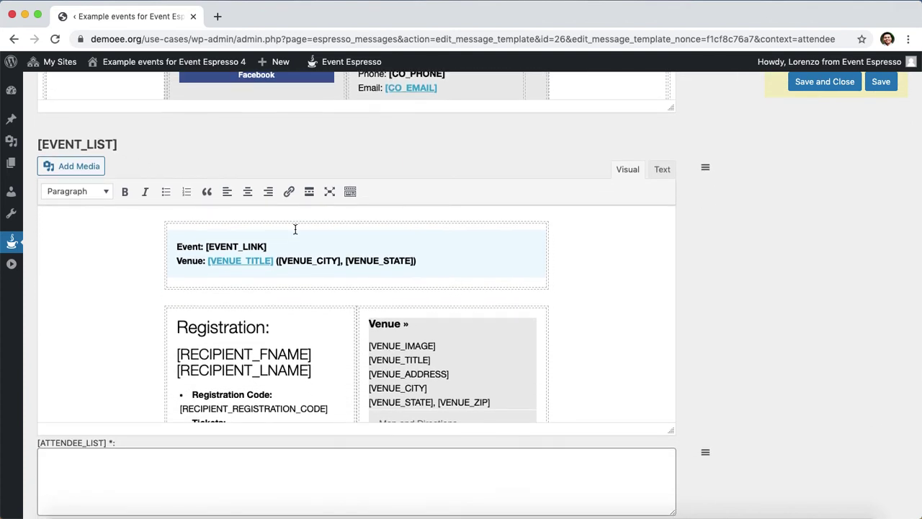
pyautogui.scroll(-1, 571, 306)
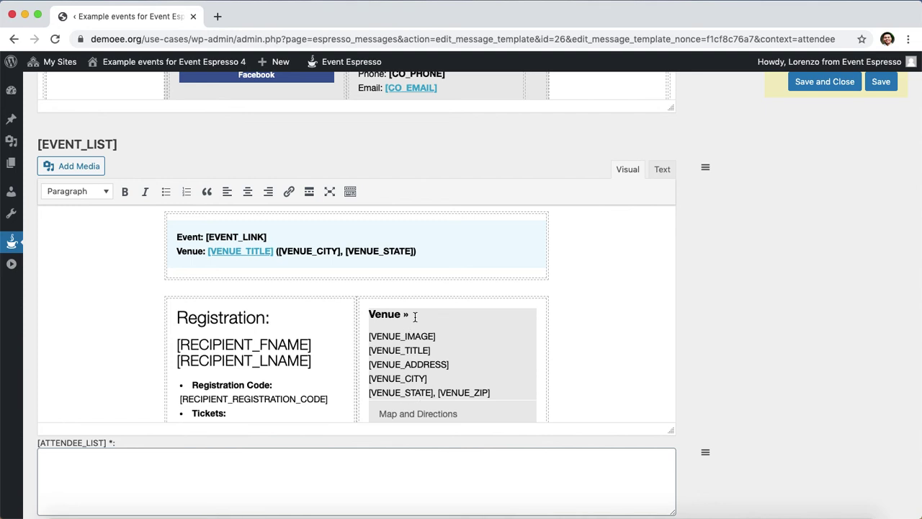
# Step: Delete the city and state shortcodes after the venue title on the Venue line
pyautogui.click(430, 250)
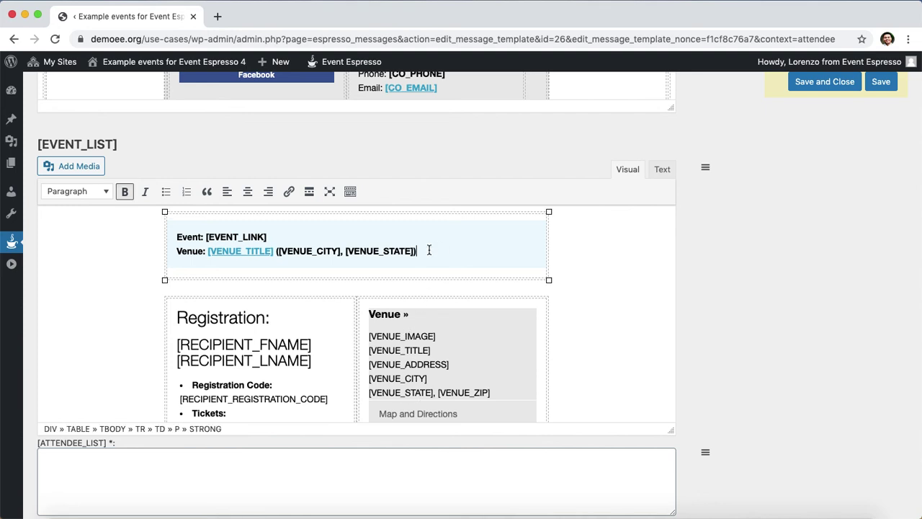
pyautogui.press('BackSpace')
pyautogui.press('BackSpace')
pyautogui.press('BackSpace')
pyautogui.press('BackSpace')
pyautogui.press('BackSpace')
pyautogui.press('BackSpace')
pyautogui.press('BackSpace')
pyautogui.press('BackSpace')
pyautogui.press('BackSpace')
pyautogui.press('BackSpace')
pyautogui.press('BackSpace')
pyautogui.press('BackSpace')
pyautogui.press('BackSpace')
pyautogui.press('BackSpace')
pyautogui.press('BackSpace')
pyautogui.press('BackSpace')
pyautogui.press('BackSpace')
pyautogui.press('BackSpace')
pyautogui.press('BackSpace')
pyautogui.press('BackSpace')
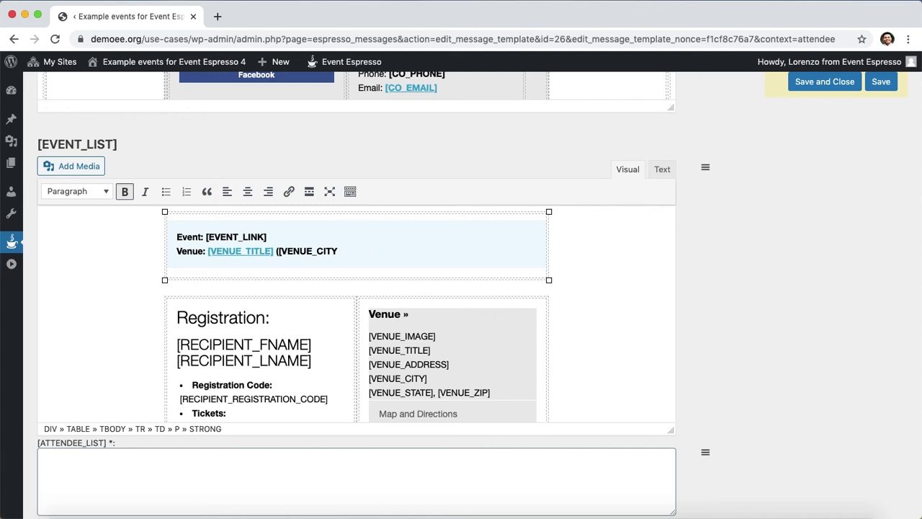
pyautogui.press('BackSpace')
pyautogui.press('BackSpace')
pyautogui.press('BackSpace')
pyautogui.press('BackSpace')
pyautogui.press('BackSpace')
pyautogui.press('BackSpace')
pyautogui.press('BackSpace')
pyautogui.press('BackSpace')
pyautogui.press('BackSpace')
pyautogui.press('BackSpace')
# Step: Change the [VENUE_TITLE] link address from [VENUE_URL] to [VIRTUAL_URL]
pyautogui.click(251, 251)
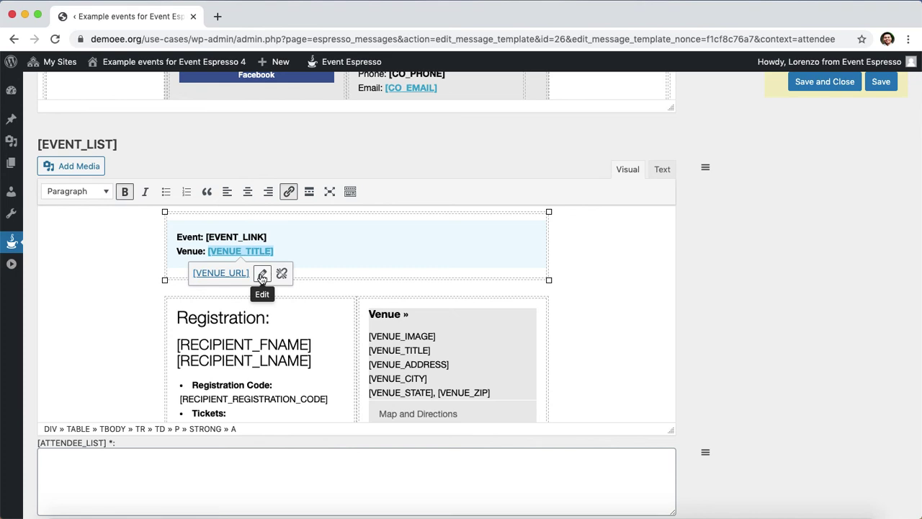
pyautogui.click(262, 276)
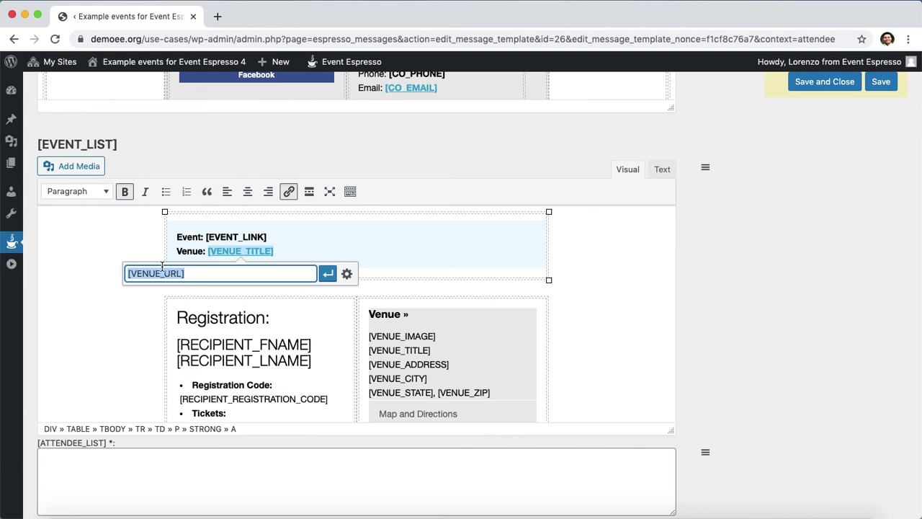
pyautogui.click(159, 273)
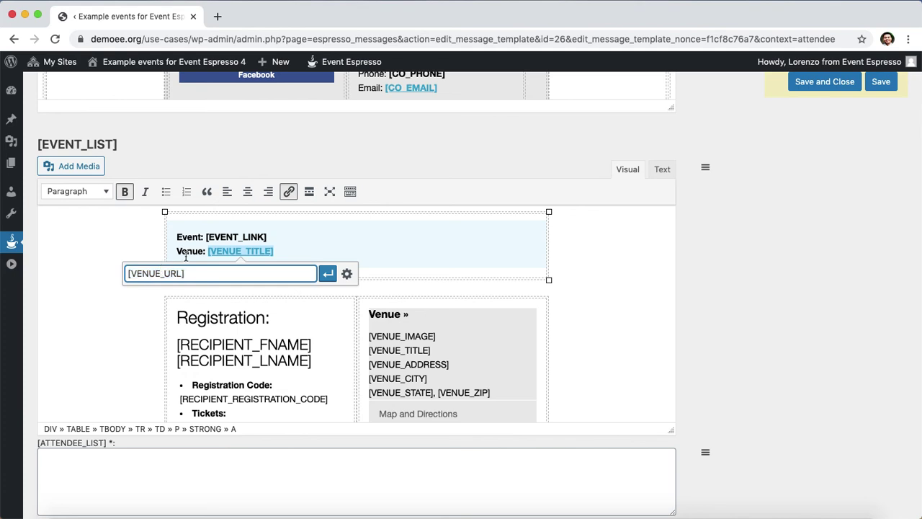
pyautogui.press('BackSpace')
pyautogui.press('BackSpace')
pyautogui.press('BackSpace')
pyautogui.press('BackSpace')
pyautogui.press('BackSpace')
pyautogui.write('ViRTUAL')
pyautogui.click(138, 274)
pyautogui.press('BackSpace')
pyautogui.write('I')
pyautogui.click(328, 275)
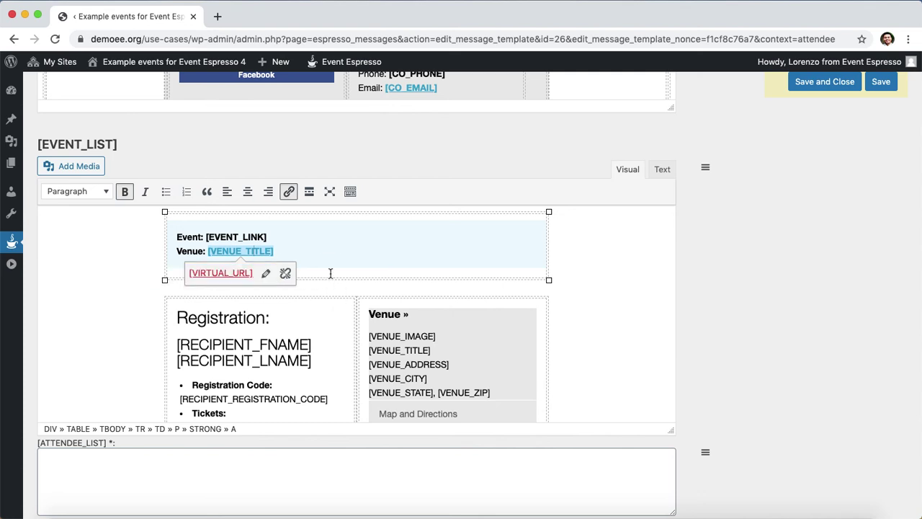
# Step: Replace the sidebar Venue shortcodes and Map and Directions link with [VIRTUAL_URL] text
pyautogui.click(468, 416)
pyautogui.moveTo(468, 418); pyautogui.dragTo(372, 333)
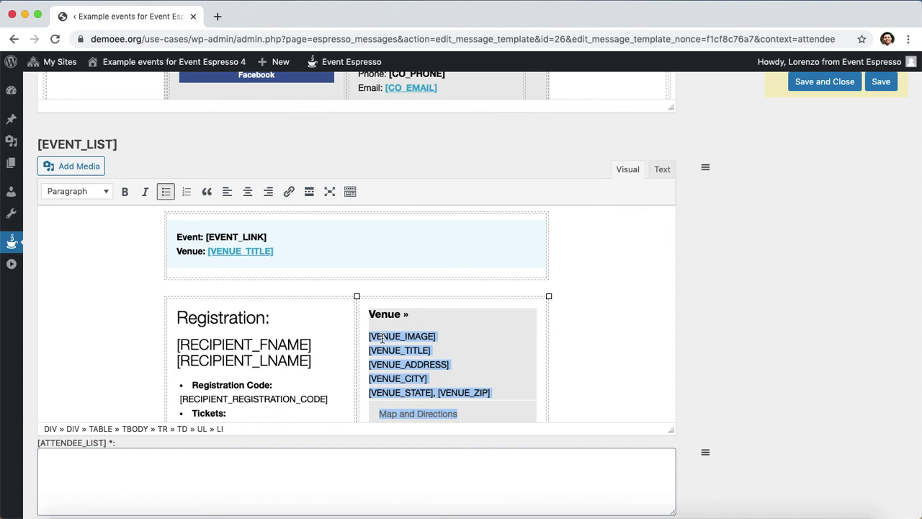
pyautogui.press('BackSpace')
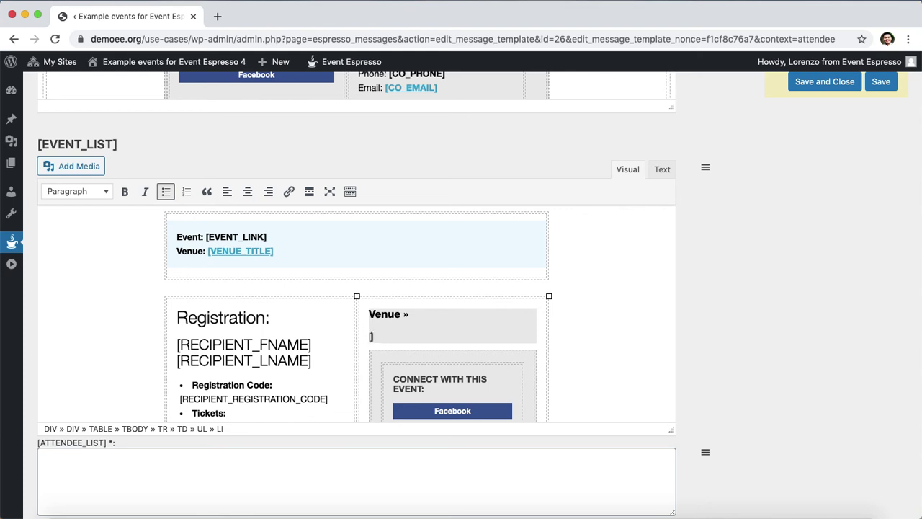
pyautogui.write('[VIRTUAL_URL')
# Step: Link the sidebar [VIRTUAL_URL] text to the [VIRTUAL_URL] address
pyautogui.moveTo(455, 336); pyautogui.dragTo(365, 336)
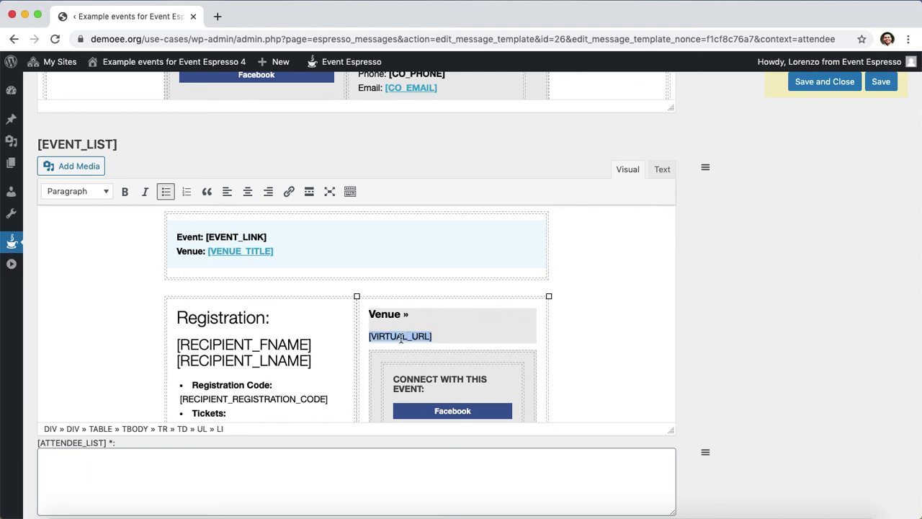
pyautogui.rightClick(399, 336)
pyautogui.click(429, 353)
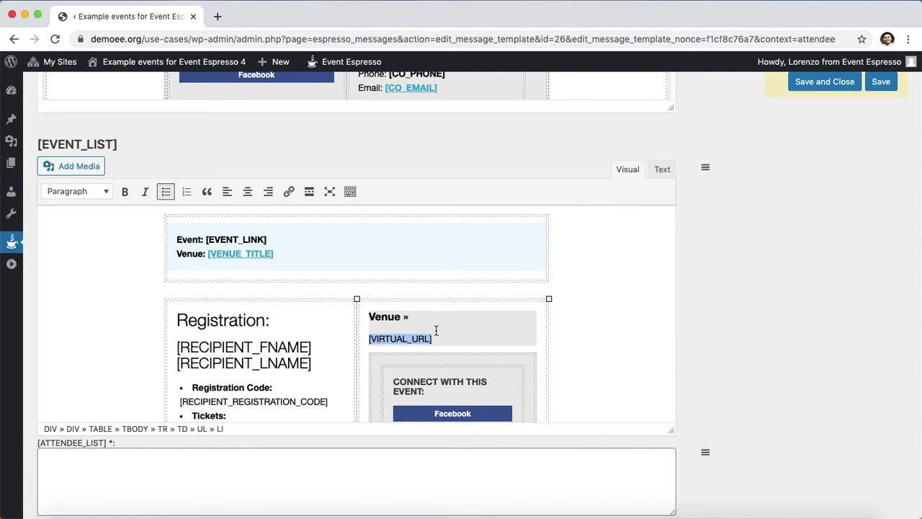
pyautogui.click(291, 197)
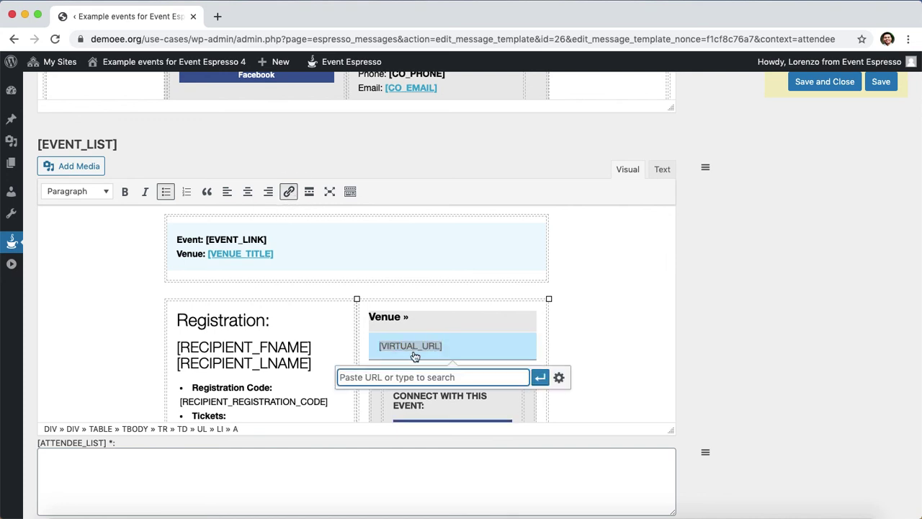
pyautogui.press('super+v')
pyautogui.click(541, 378)
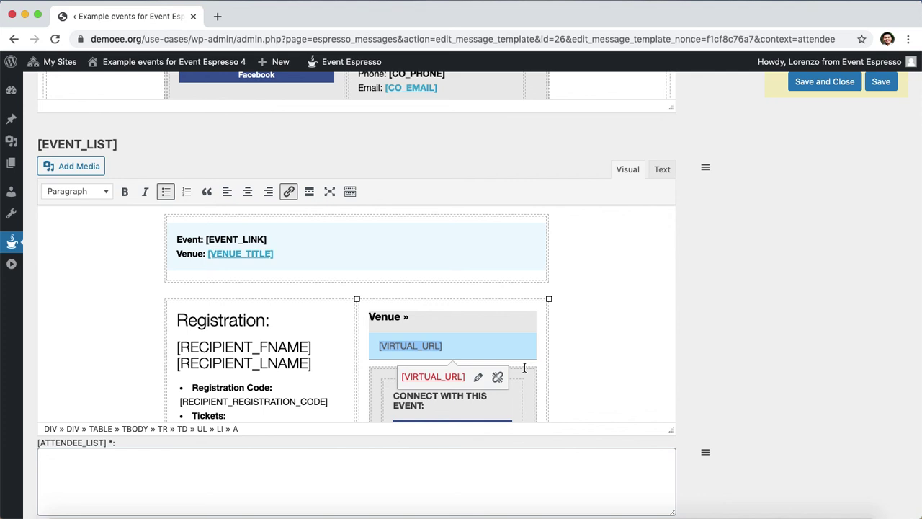
pyautogui.click(506, 350)
pyautogui.click(577, 334)
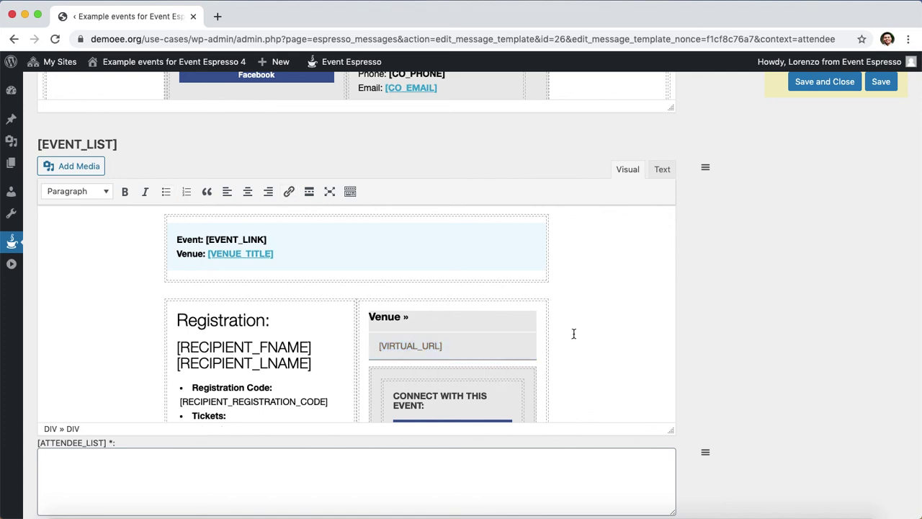
pyautogui.click(664, 171)
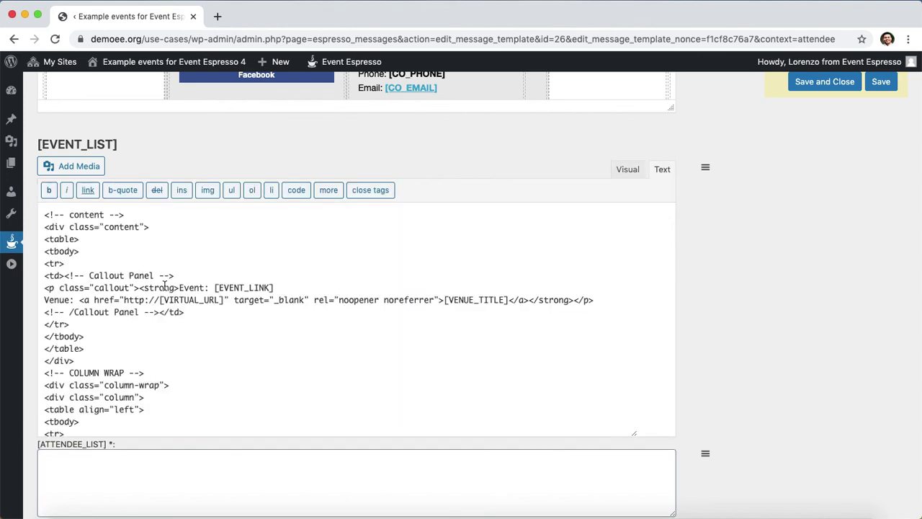
pyautogui.moveTo(123, 299); pyautogui.dragTo(159, 301)
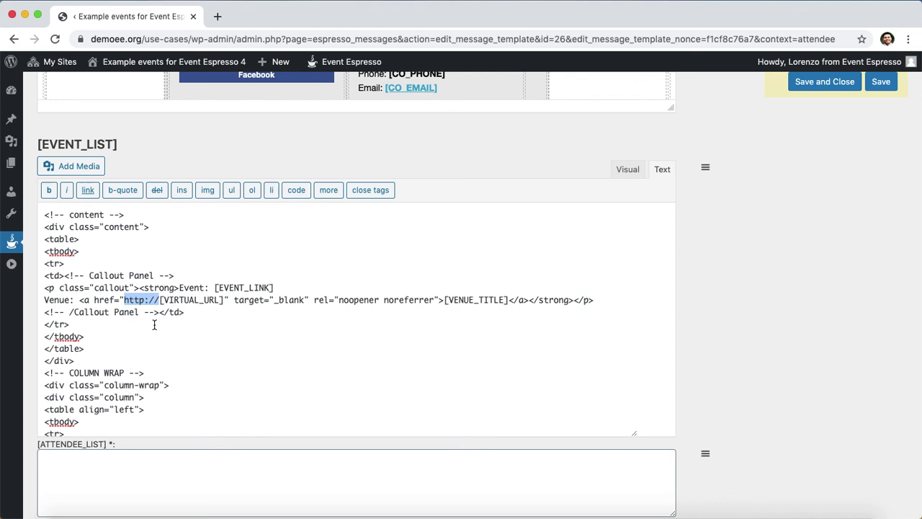
pyautogui.press('BackSpace')
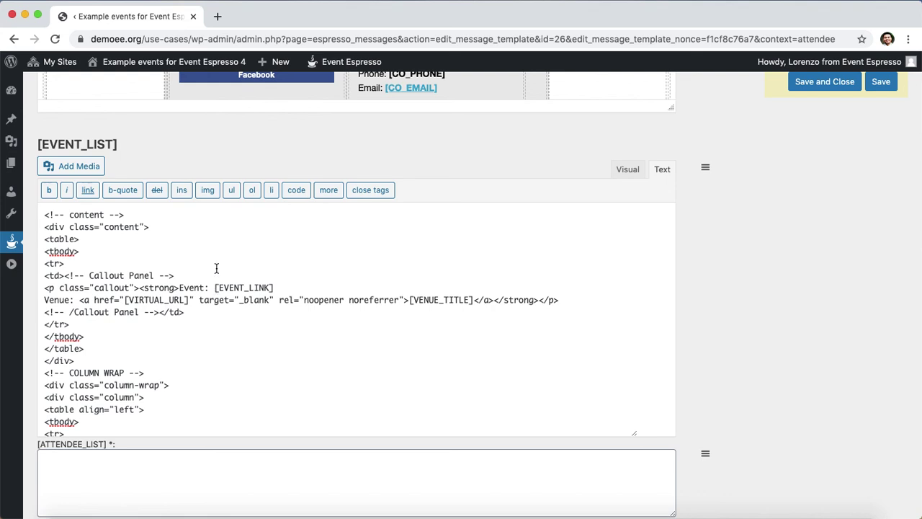
pyautogui.scroll(-15, 217, 267)
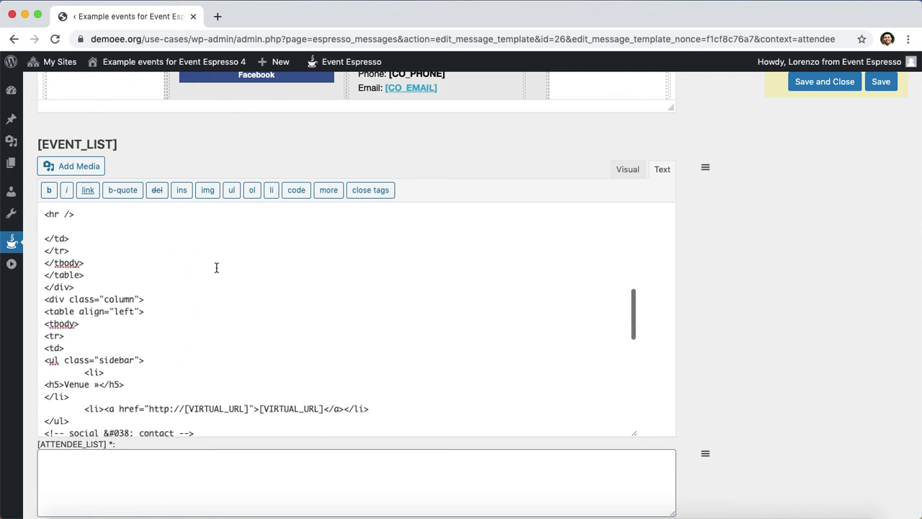
pyautogui.scroll(-5, 216, 268)
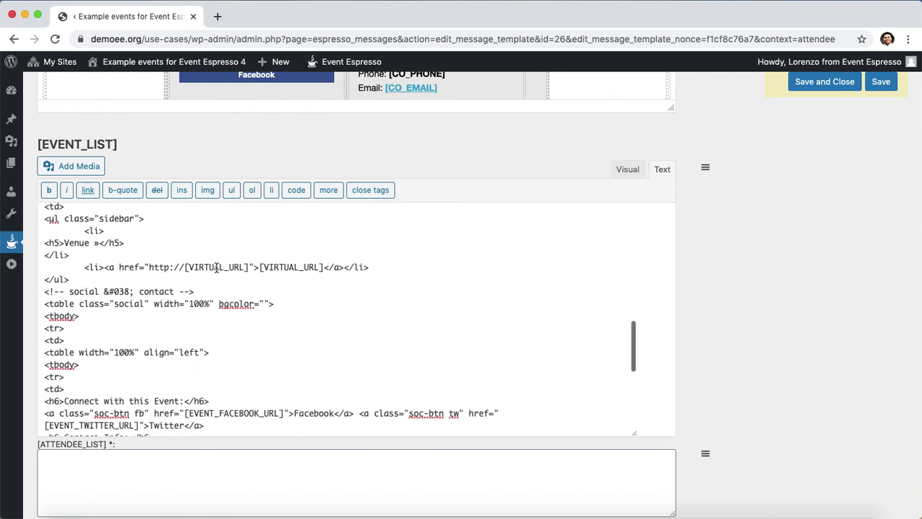
pyautogui.click(149, 266)
pyautogui.moveTo(150, 266); pyautogui.dragTo(185, 266)
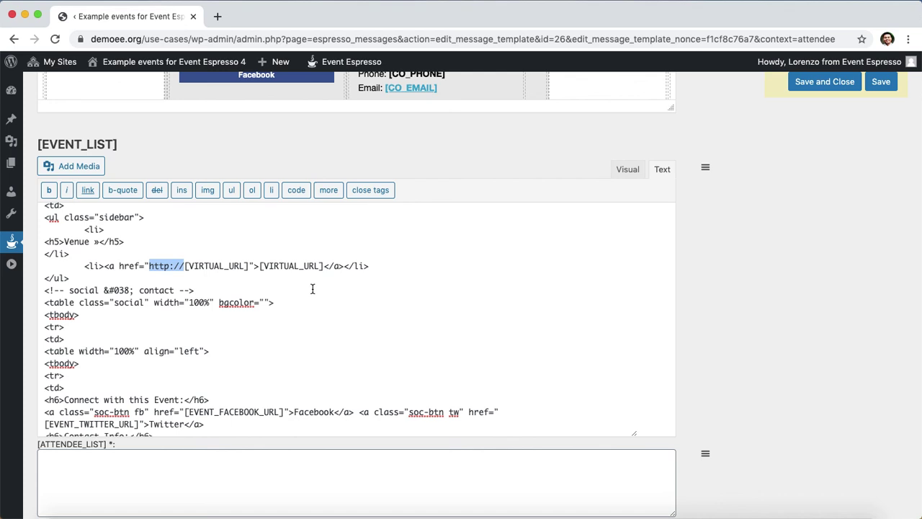
pyautogui.press('BackSpace')
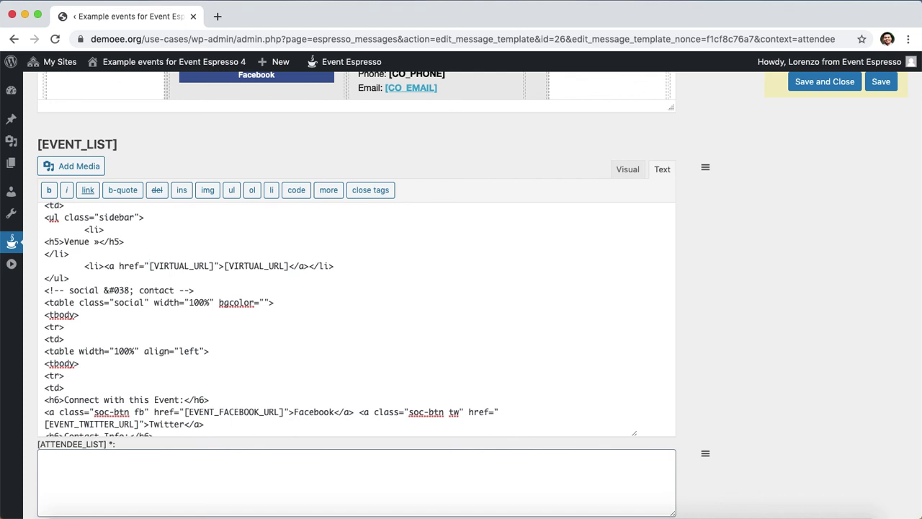
# Step: Return to the Visual view and save the Virtual events template
pyautogui.click(630, 171)
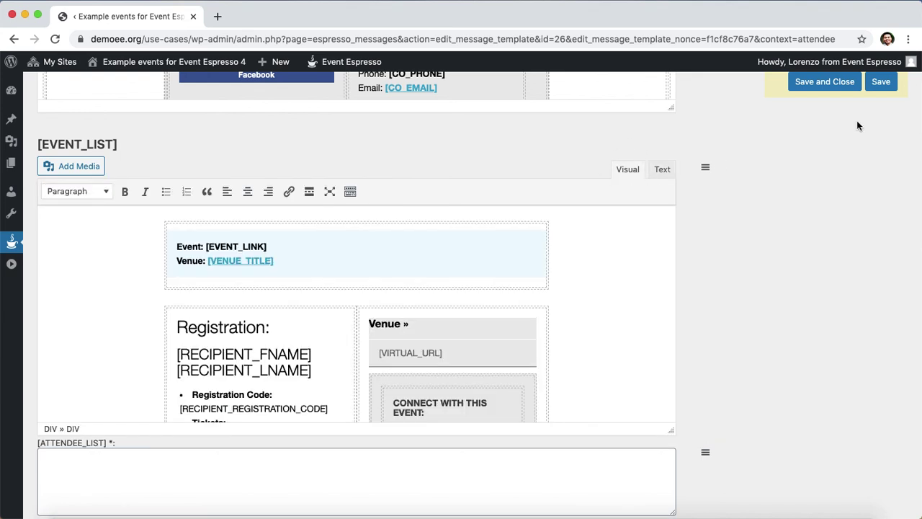
pyautogui.click(881, 83)
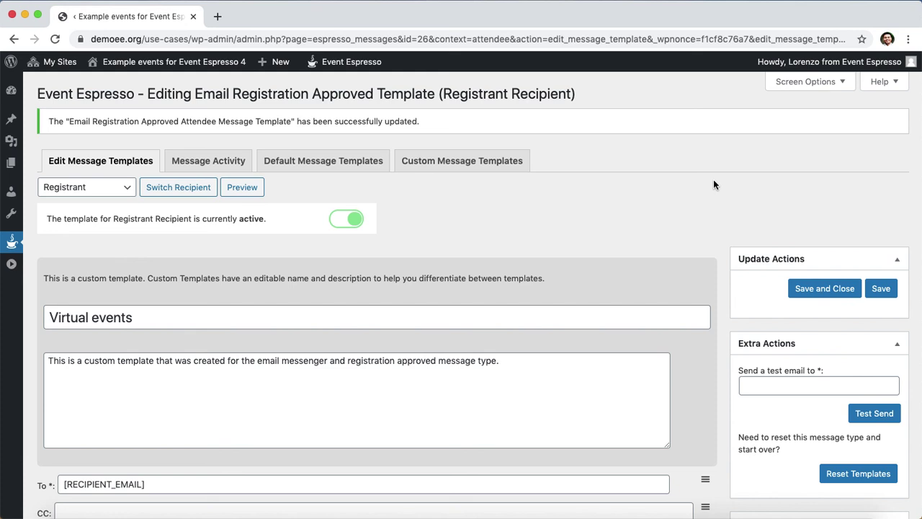
pyautogui.scroll(-5, 717, 178)
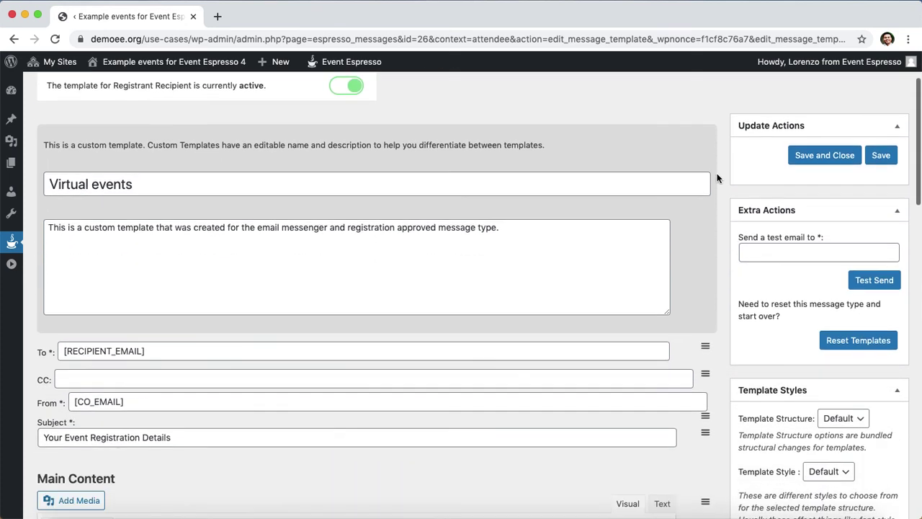
pyautogui.scroll(-5, 717, 178)
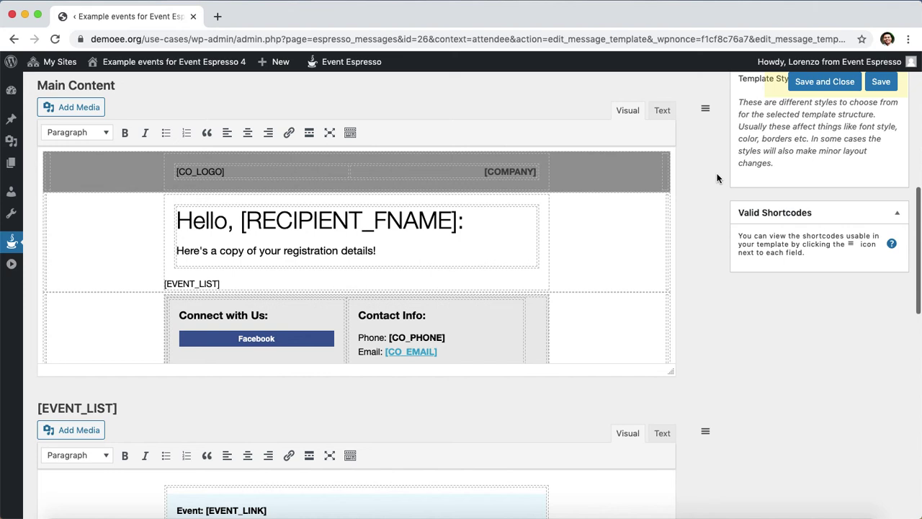
pyautogui.scroll(-1, 717, 178)
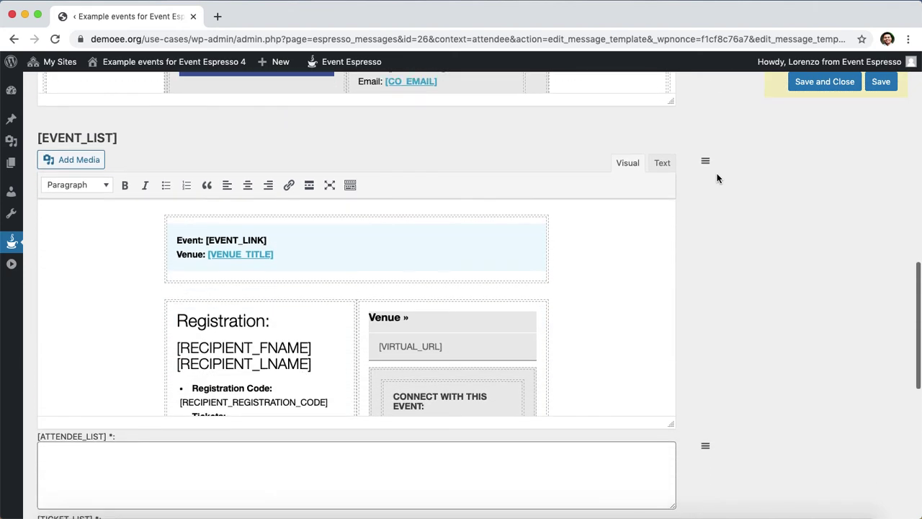